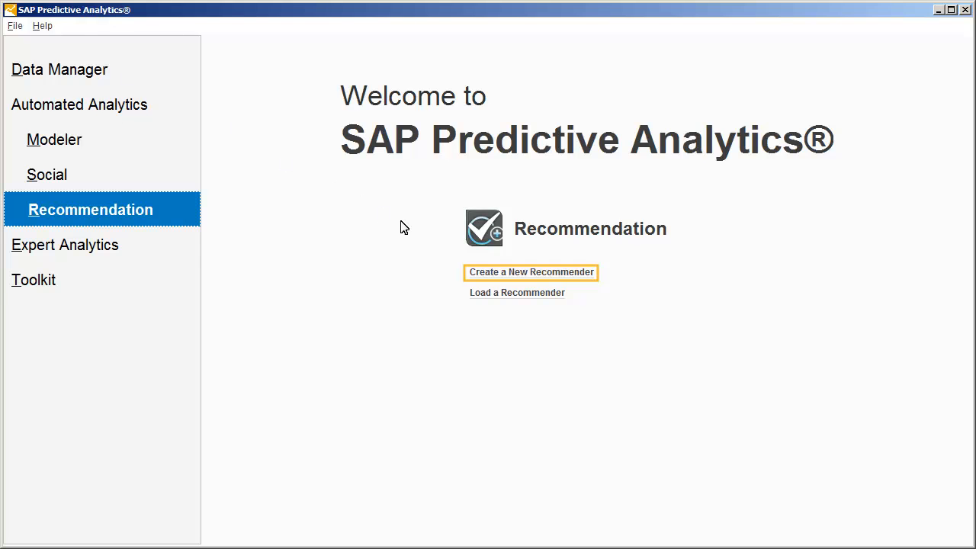
Create a new recommender and choose customers_transactions.txt from the Samples/KAR folder as its events data
left_click(493, 273)
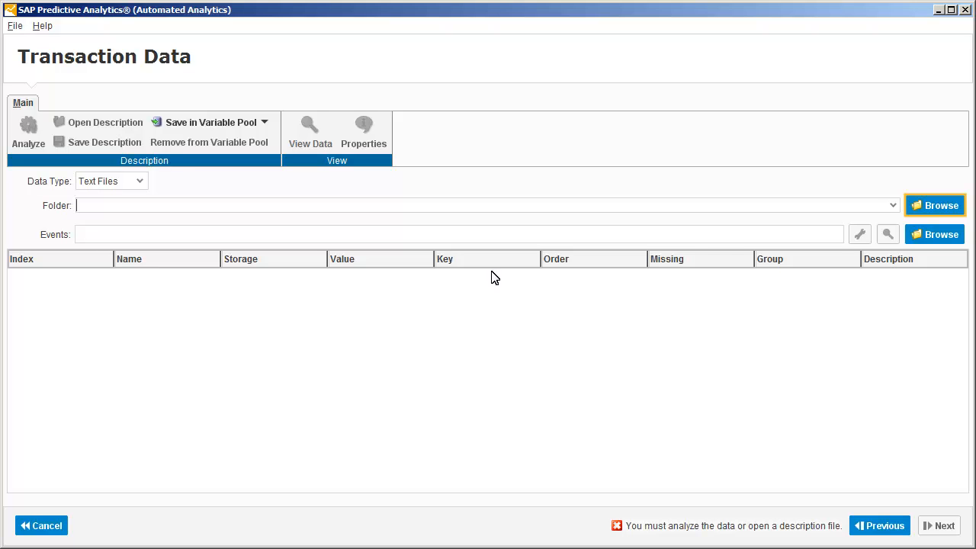
left_click(931, 211)
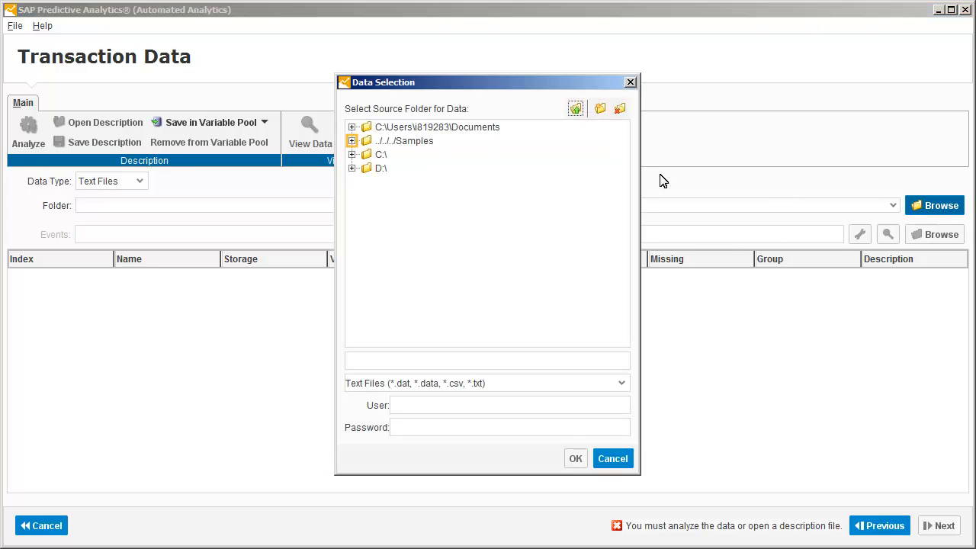
left_click(352, 141)
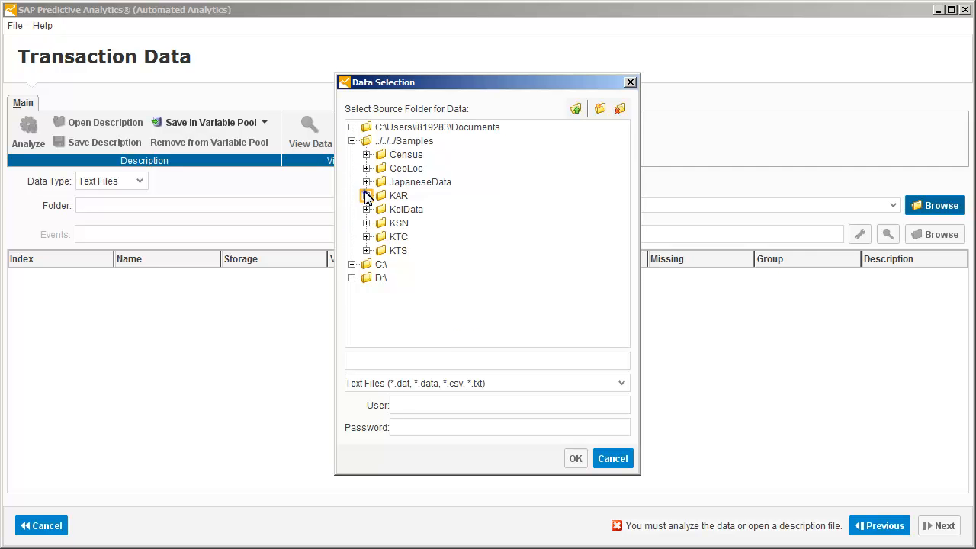
left_click(366, 196)
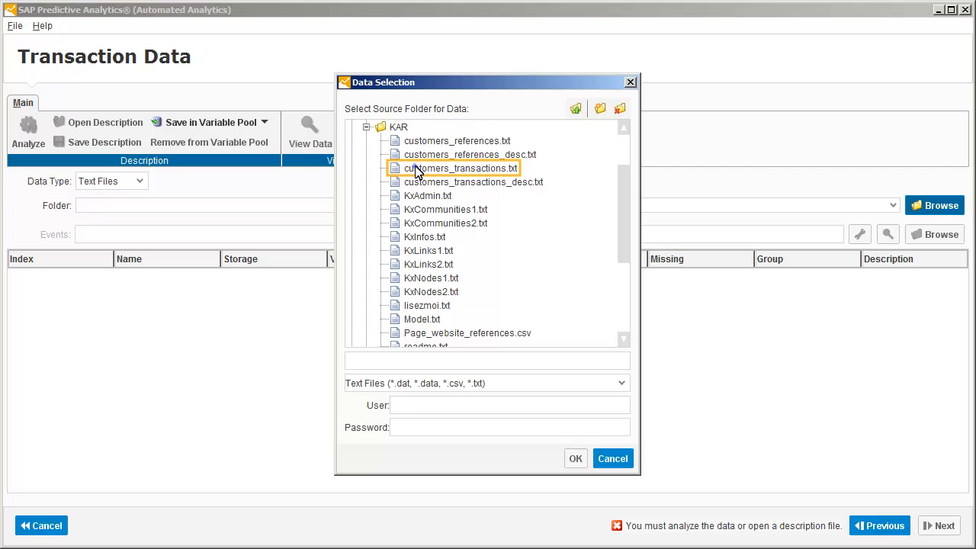
left_click(418, 168)
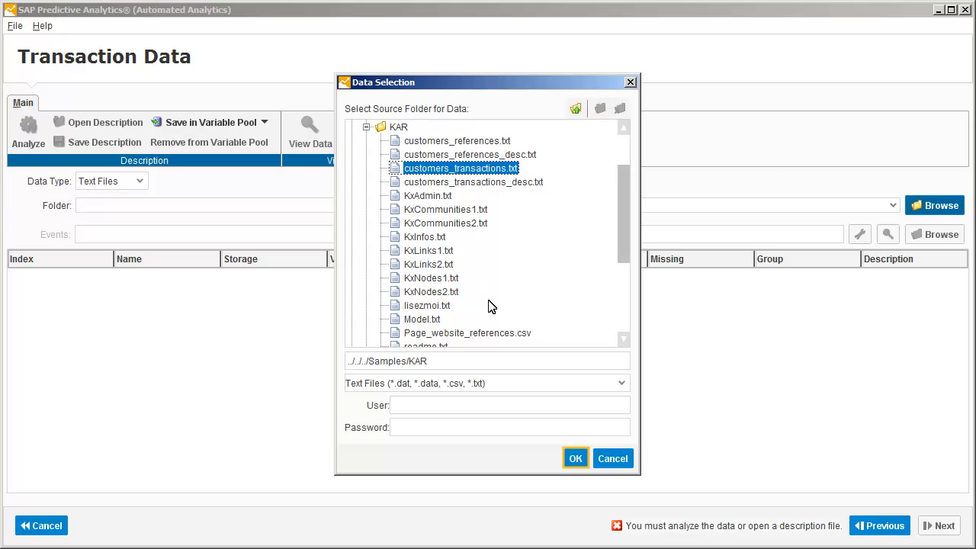
left_click(575, 459)
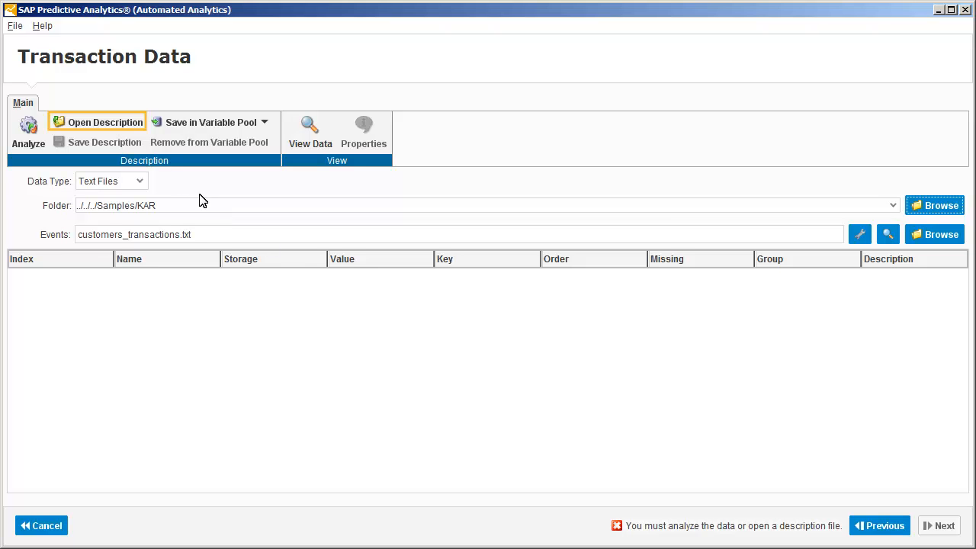
Load customers_transactions_desc.txt as the description of the transaction data
left_click(93, 124)
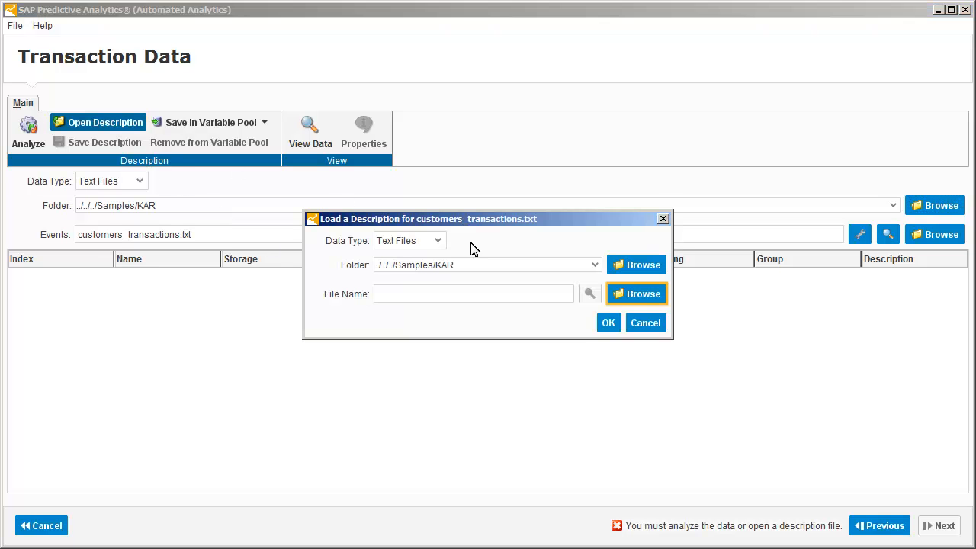
left_click(635, 294)
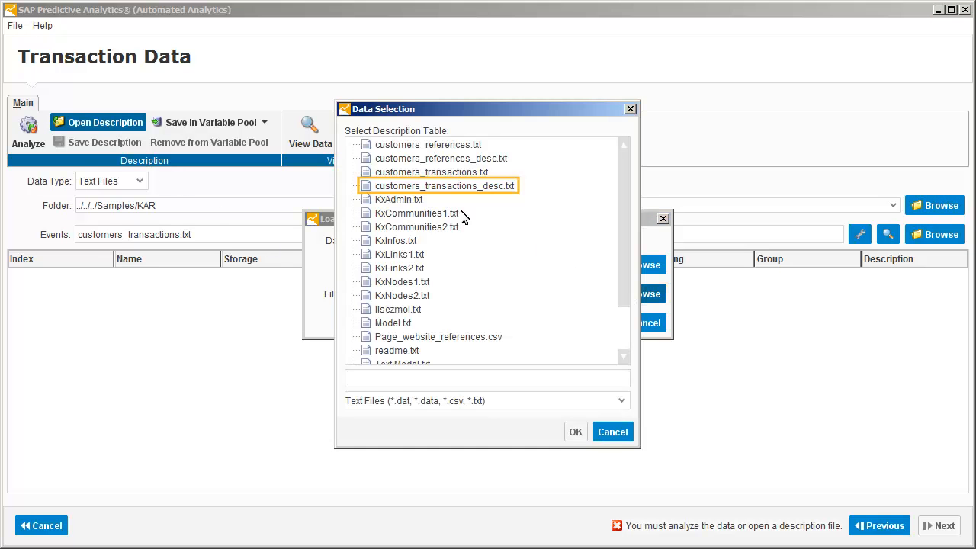
left_click(408, 189)
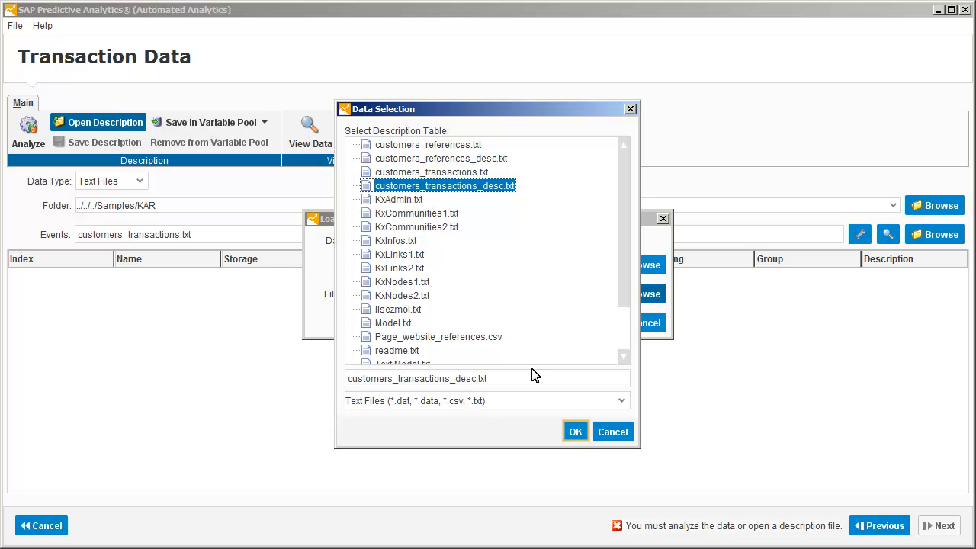
left_click(575, 432)
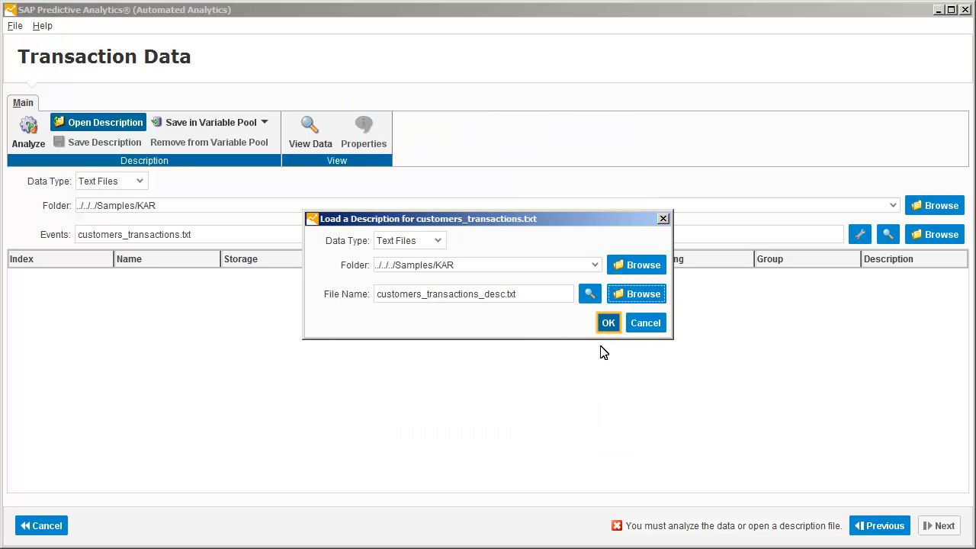
left_click(610, 323)
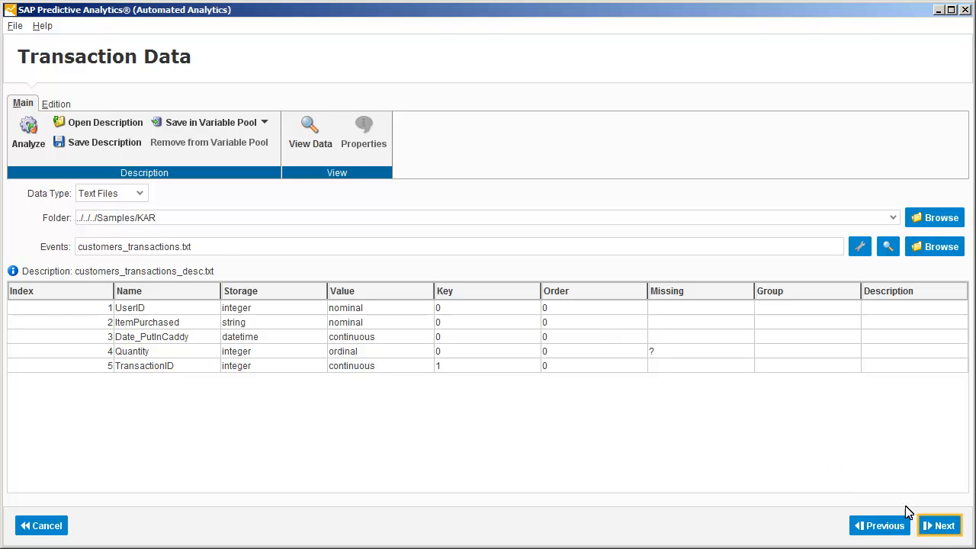
Set the best seller identification threshold to 500 in the transactions description and continue to the recommender settings
left_click(938, 530)
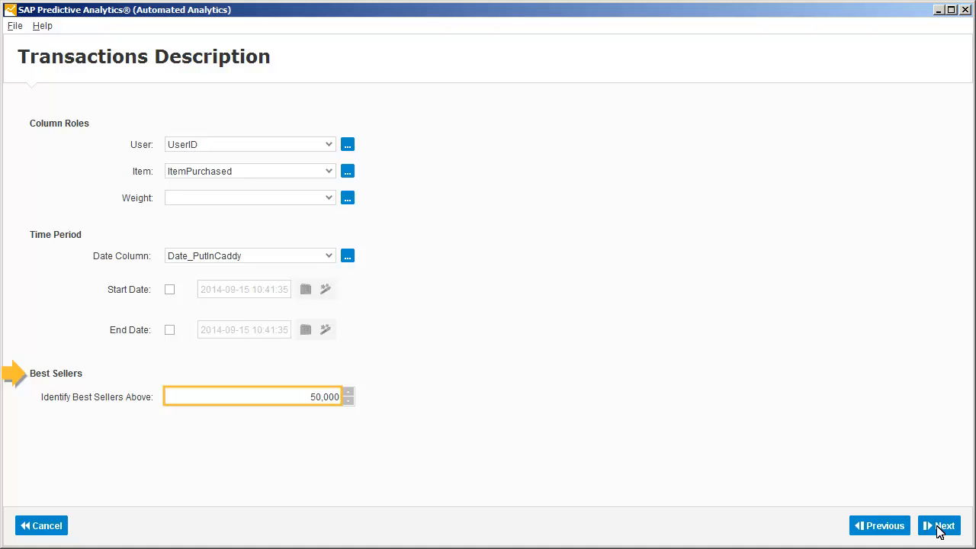
left_click(312, 395)
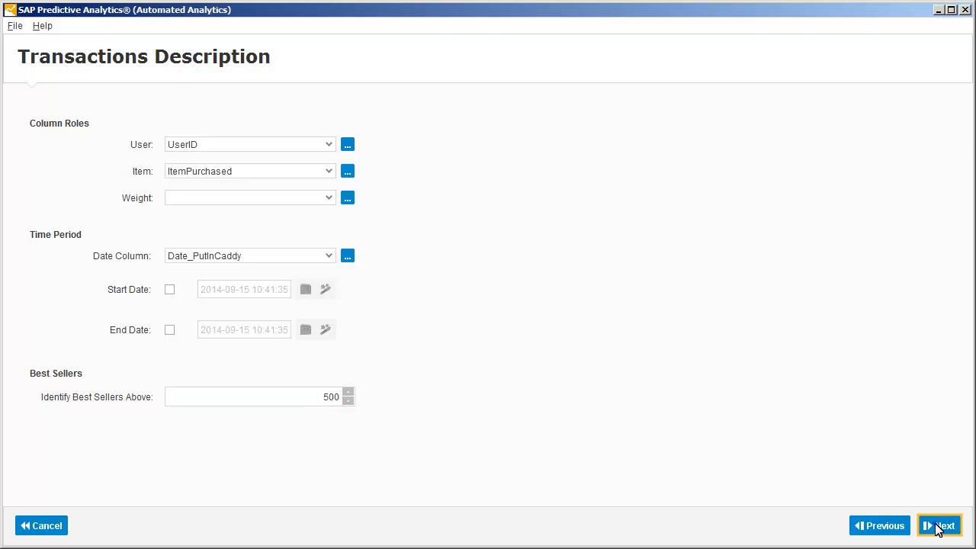
left_click(938, 526)
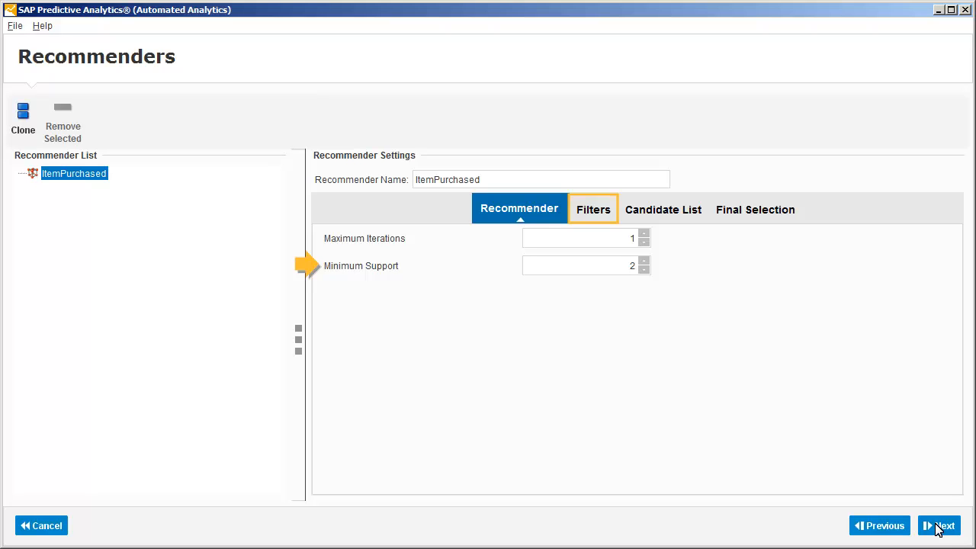
Review the ItemPurchased recommender's filters, candidate list and final selection settings
left_click(592, 211)
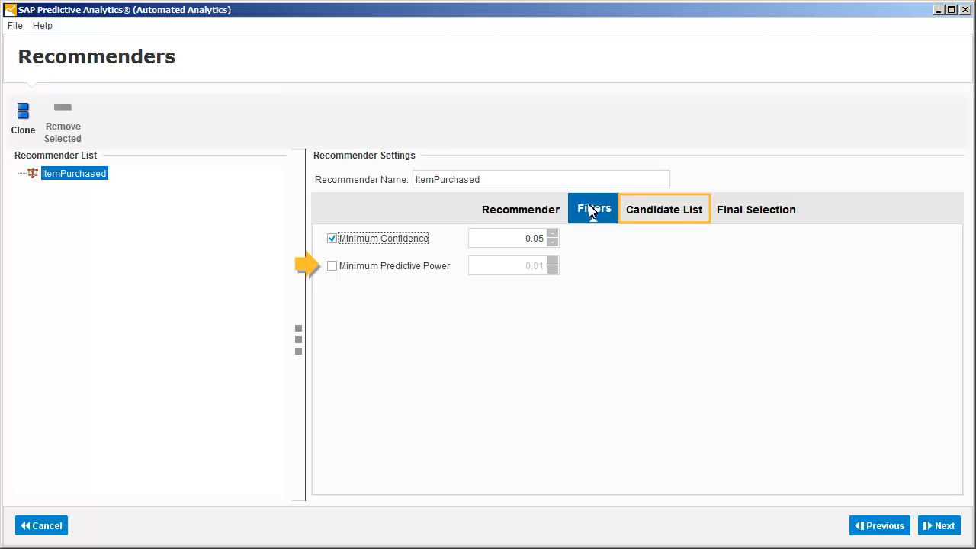
left_click(662, 208)
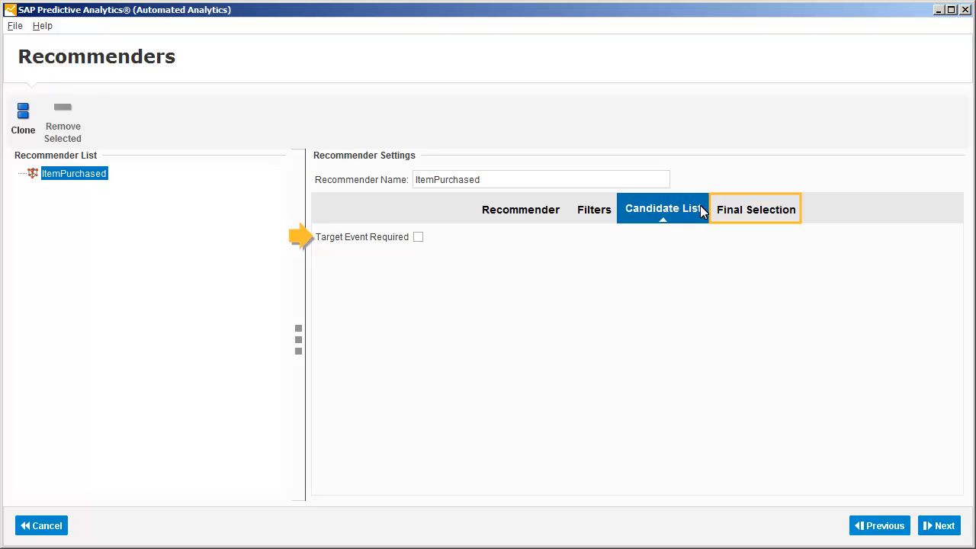
left_click(753, 216)
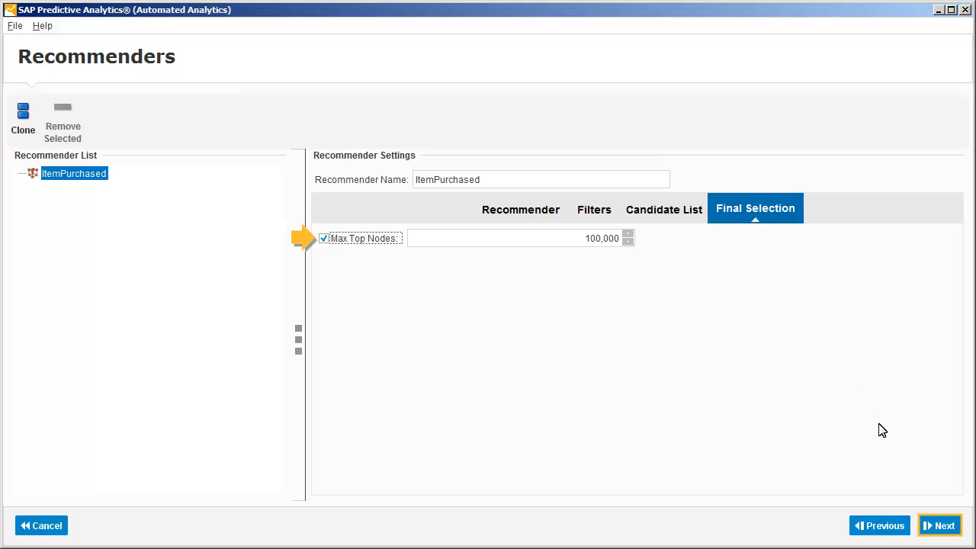
Accept the recommender settings, generate the model and continue to the recommendation engine's display options
left_click(940, 528)
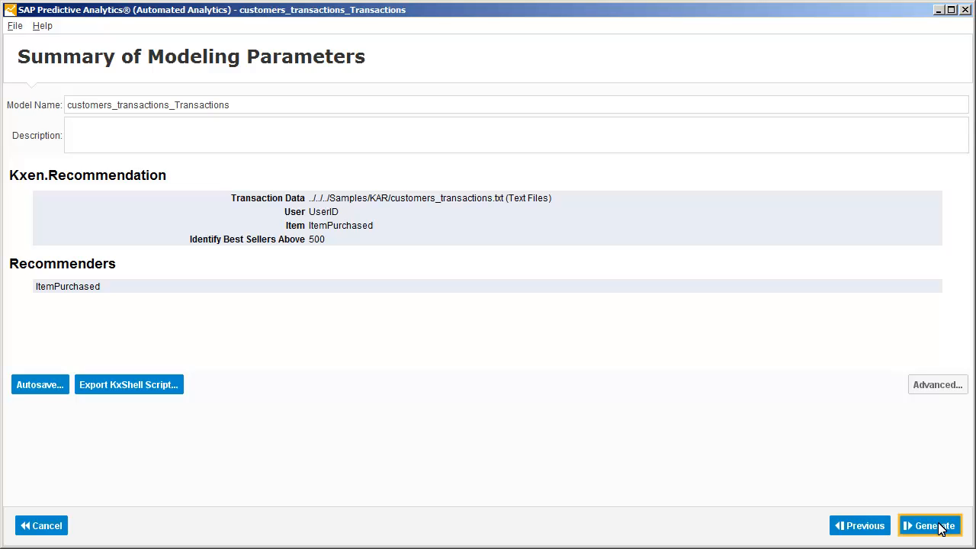
left_click(940, 527)
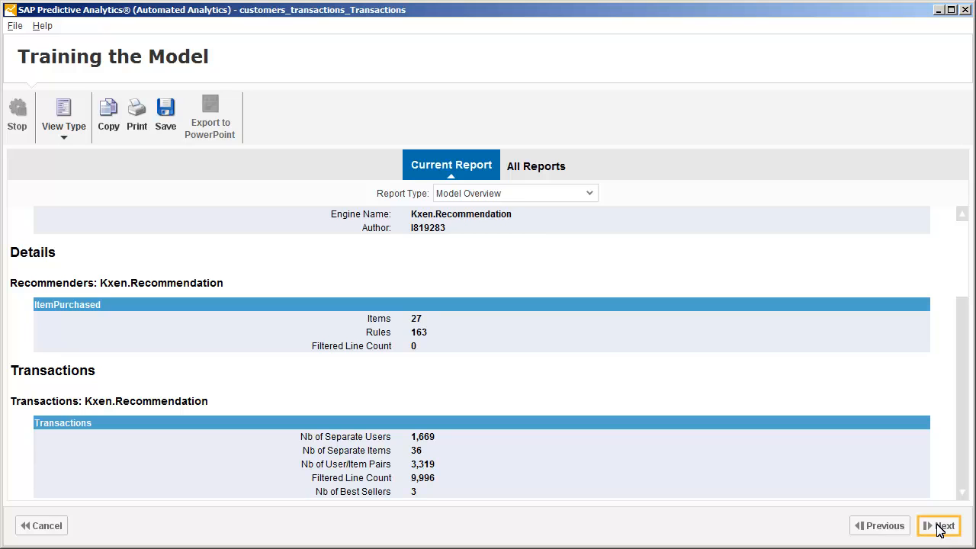
left_click(940, 528)
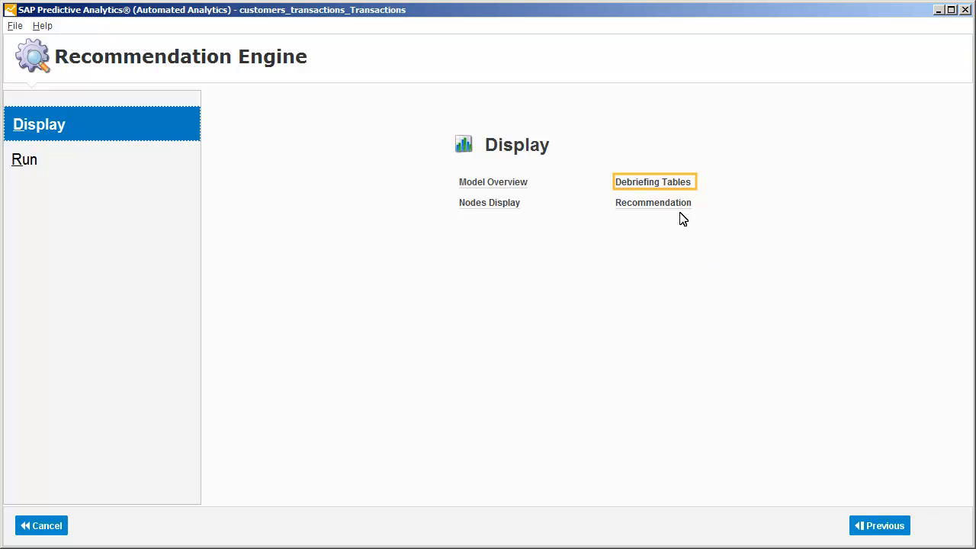
Examine the Best Sellers and Highest Connections (Items) debriefing reports, and return to the display options
left_click(652, 183)
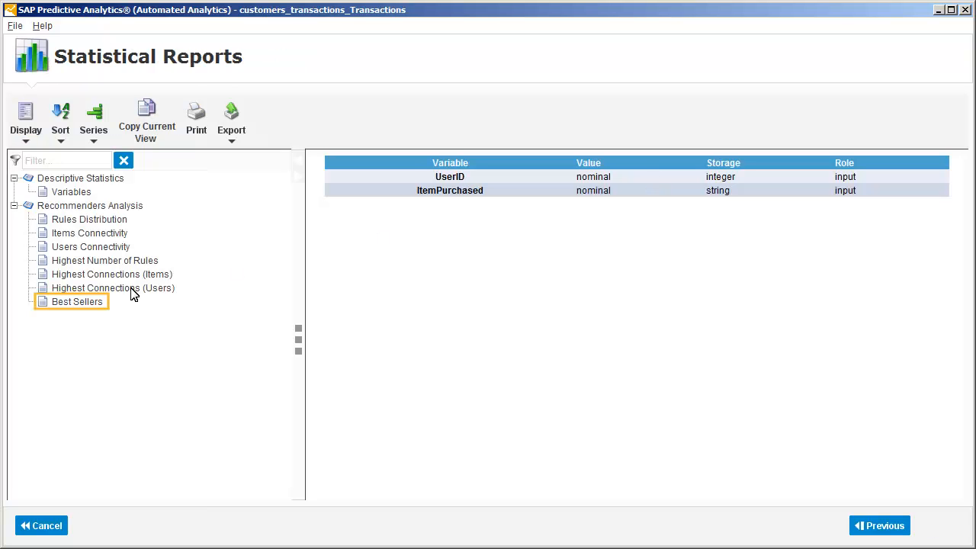
left_click(67, 302)
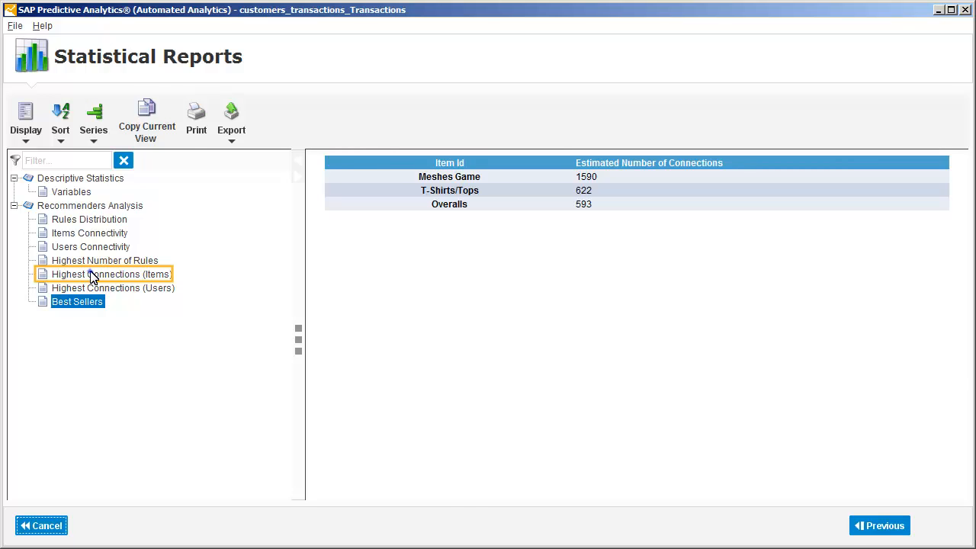
left_click(88, 274)
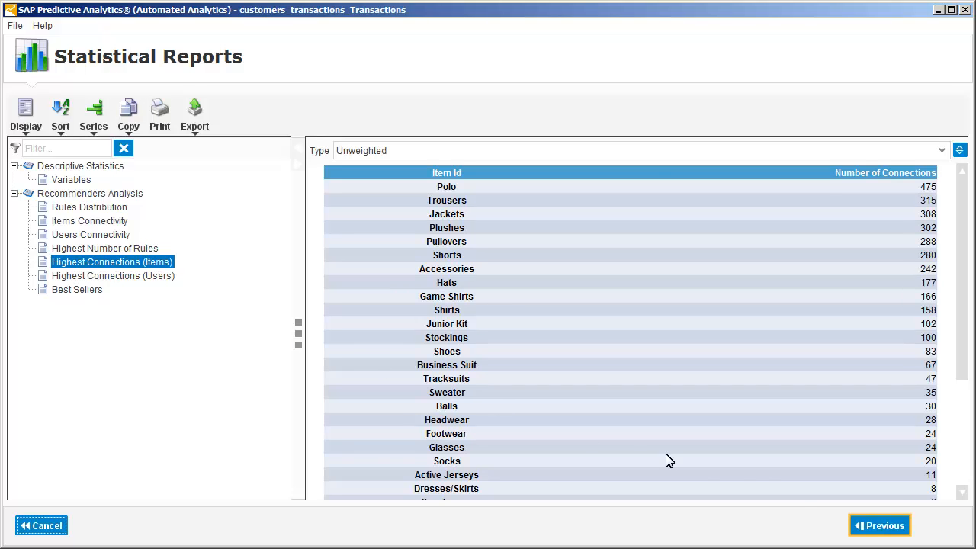
left_click(882, 527)
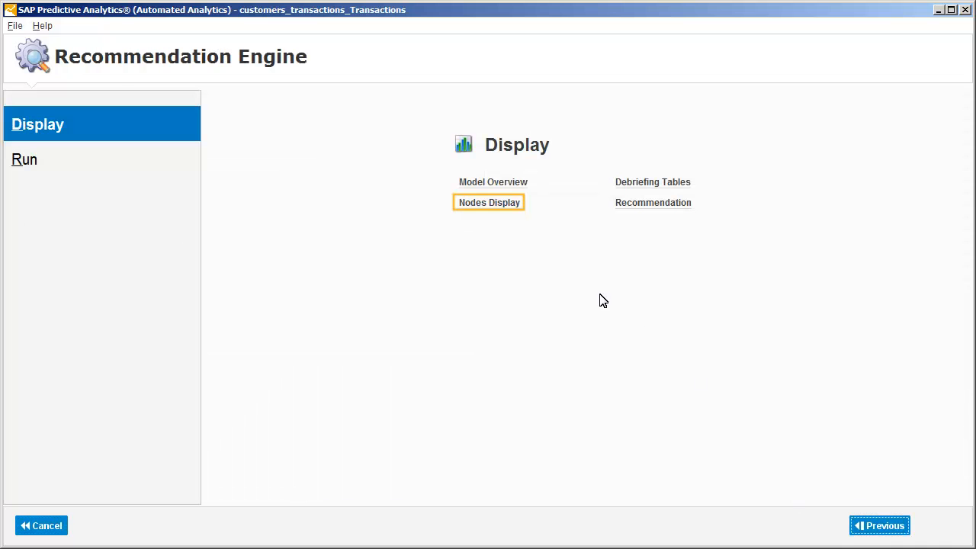
Display the Transactions graph around the suggested UserID node with weight 13
left_click(486, 204)
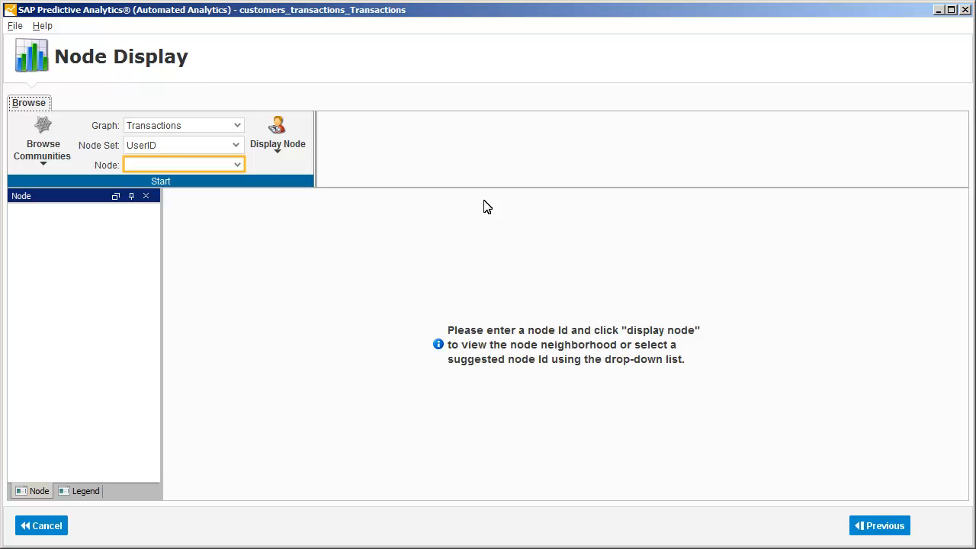
left_click(175, 167)
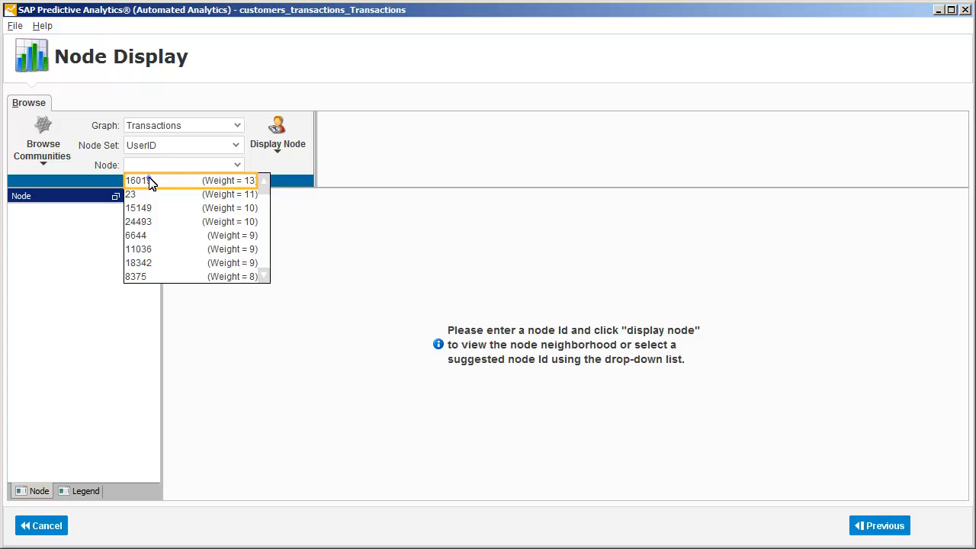
left_click(150, 180)
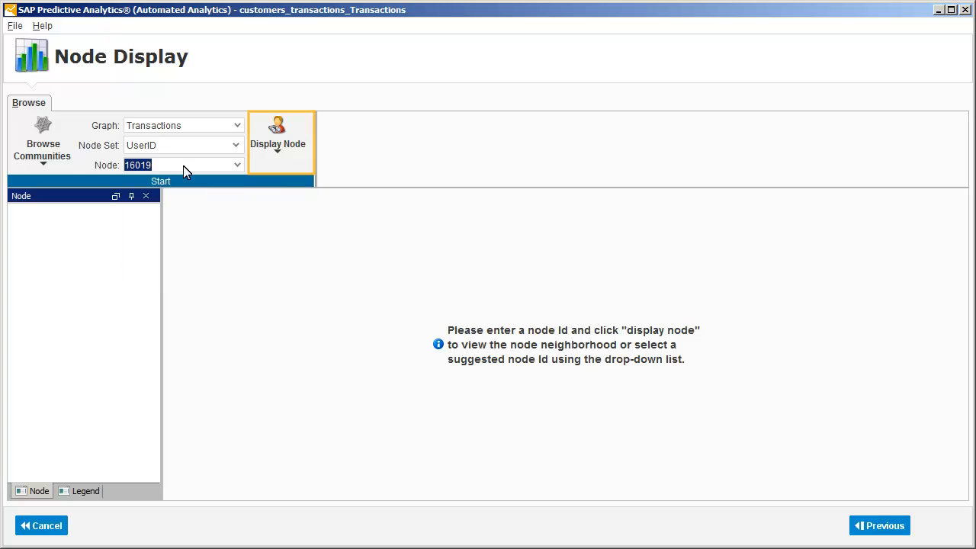
left_click(278, 141)
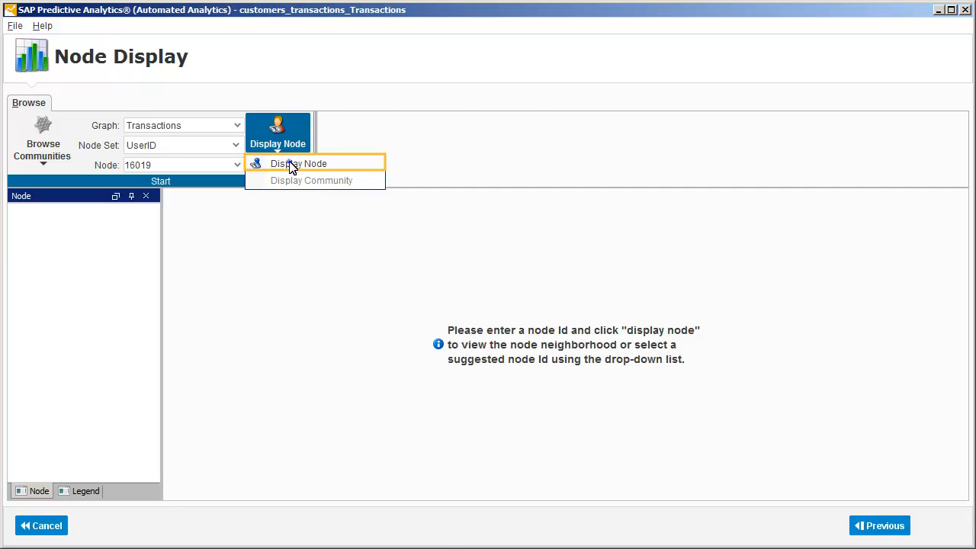
left_click(289, 164)
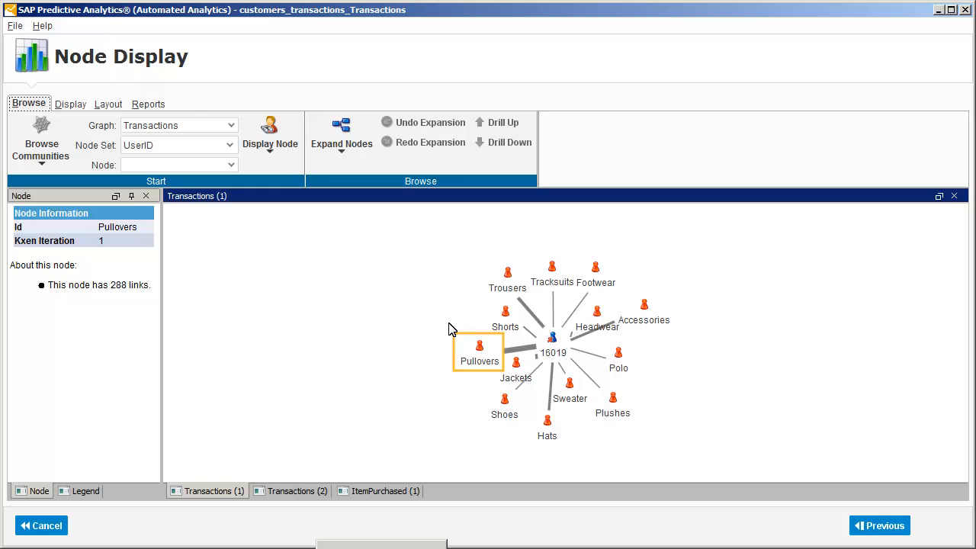
View the Pullovers node in its own Transactions graph to see the users linked to it
right_click(477, 357)
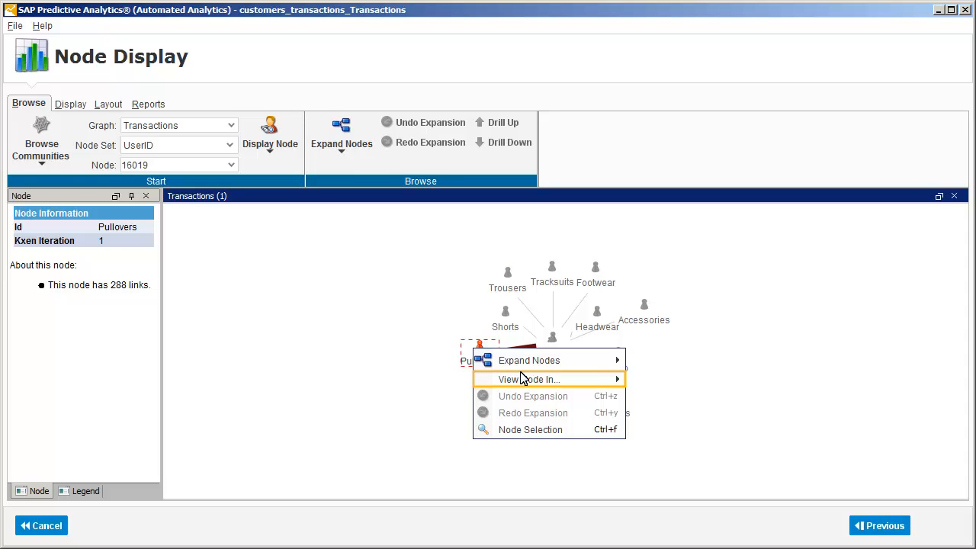
mouse_move(531, 381)
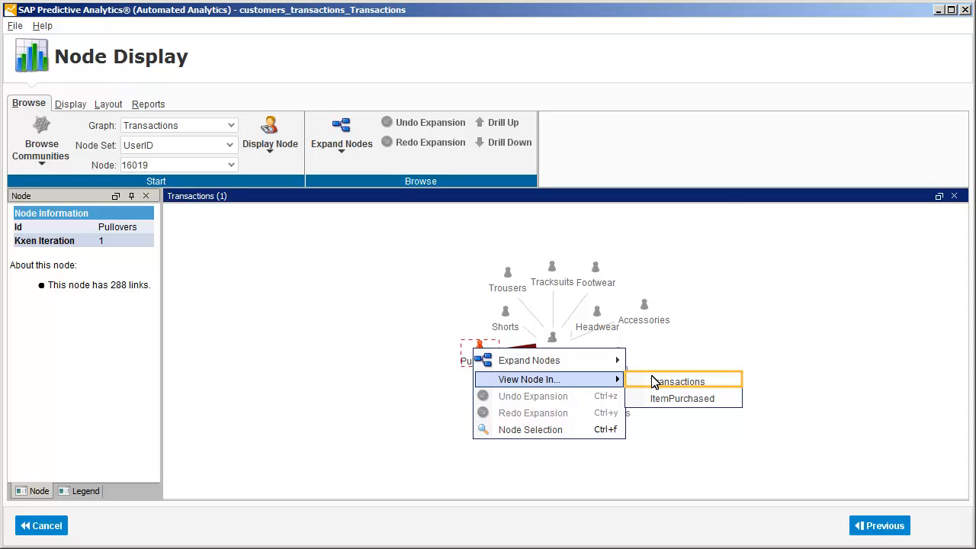
left_click(675, 379)
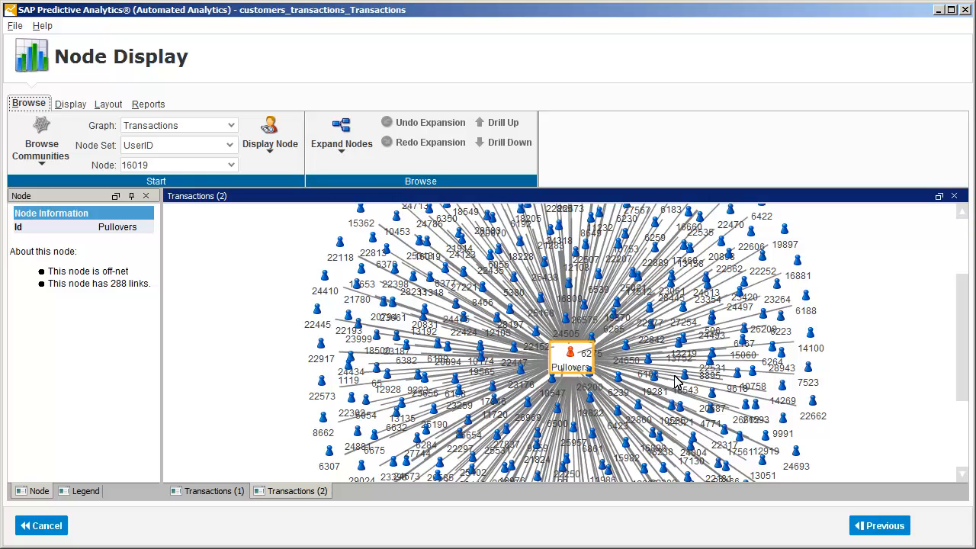
View the Pullovers node in the ItemPurchased graph to examine its links to other items
right_click(568, 362)
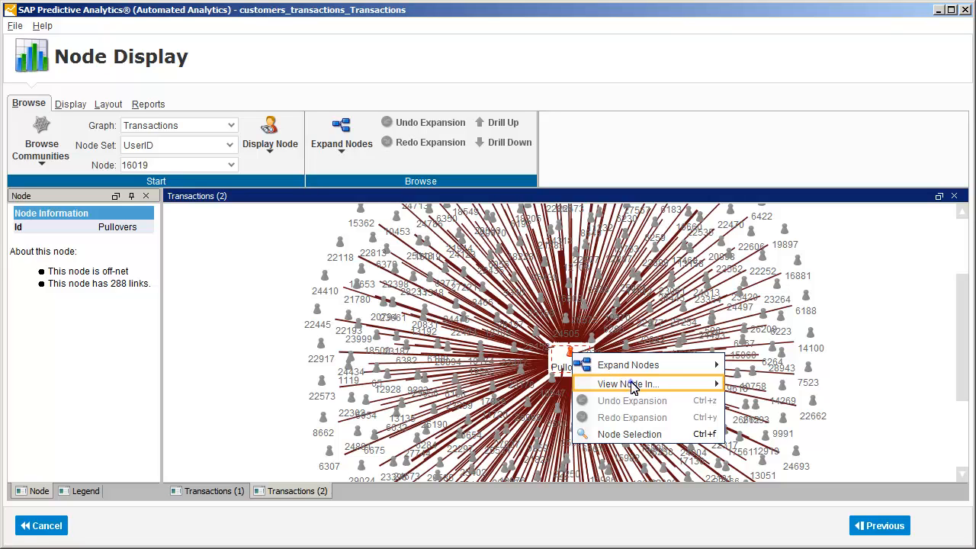
mouse_move(633, 387)
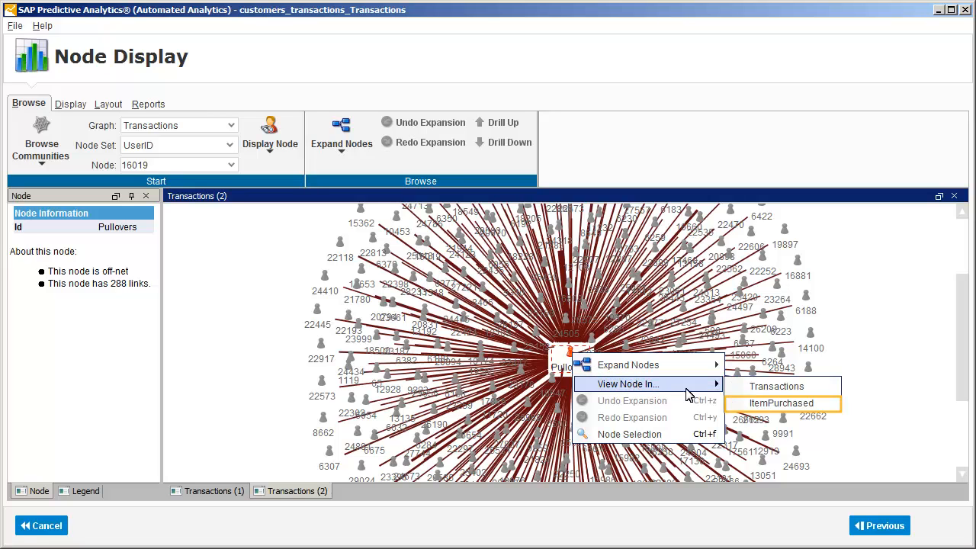
left_click(780, 404)
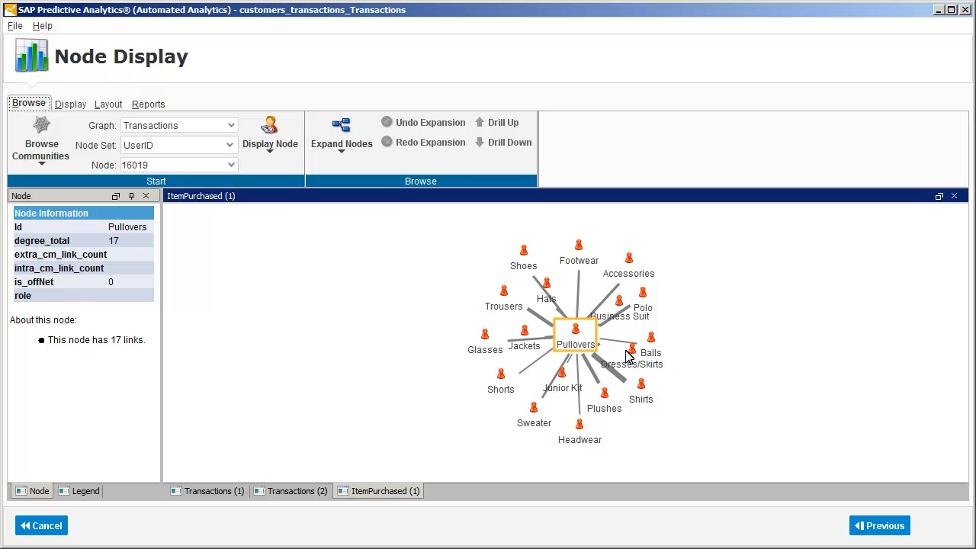
Expand all nodes of the ItemPurchased graph around Pullovers, accepting the additional links, and return to the display options
right_click(572, 335)
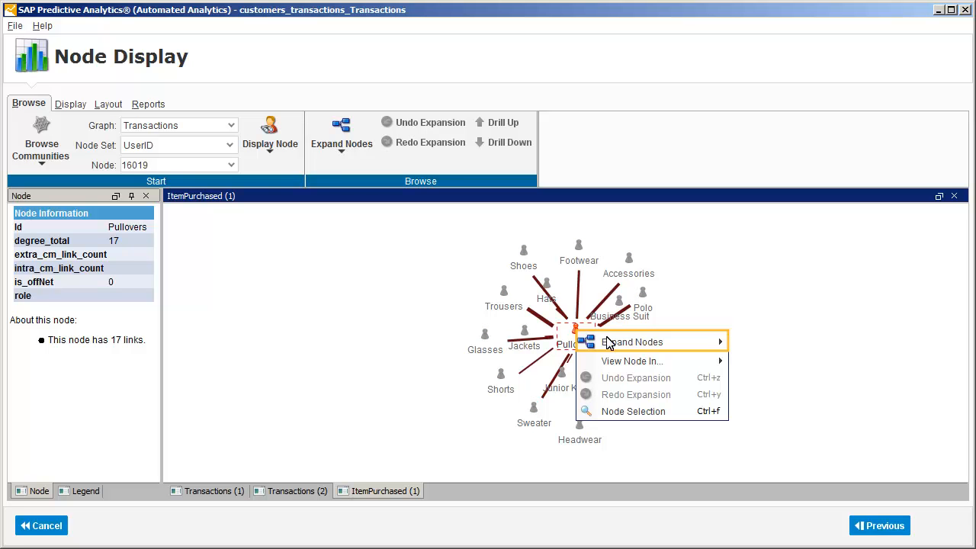
mouse_move(671, 349)
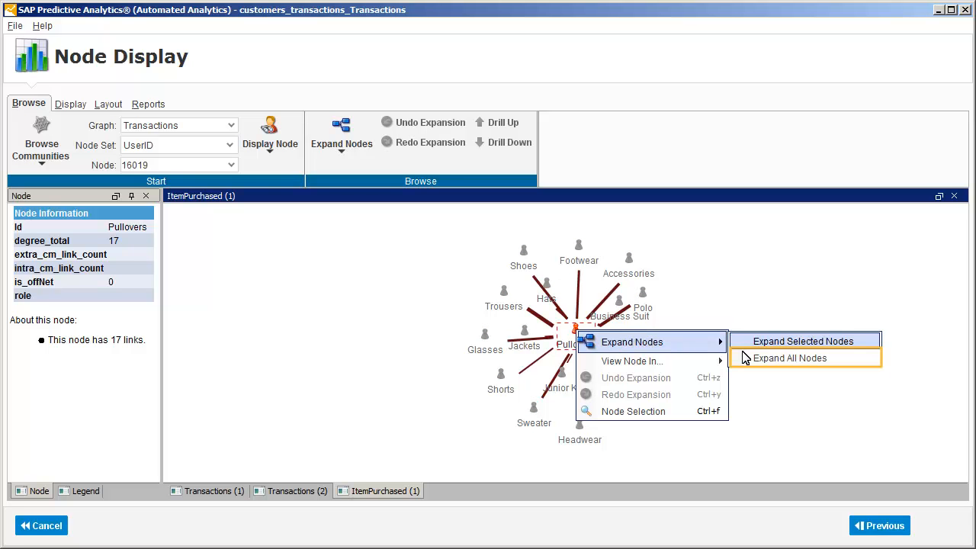
left_click(792, 359)
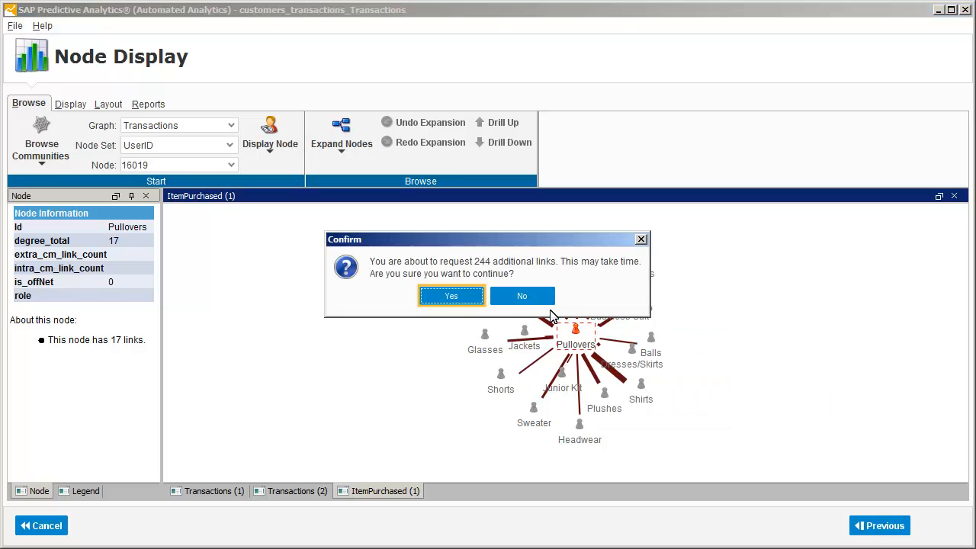
left_click(450, 296)
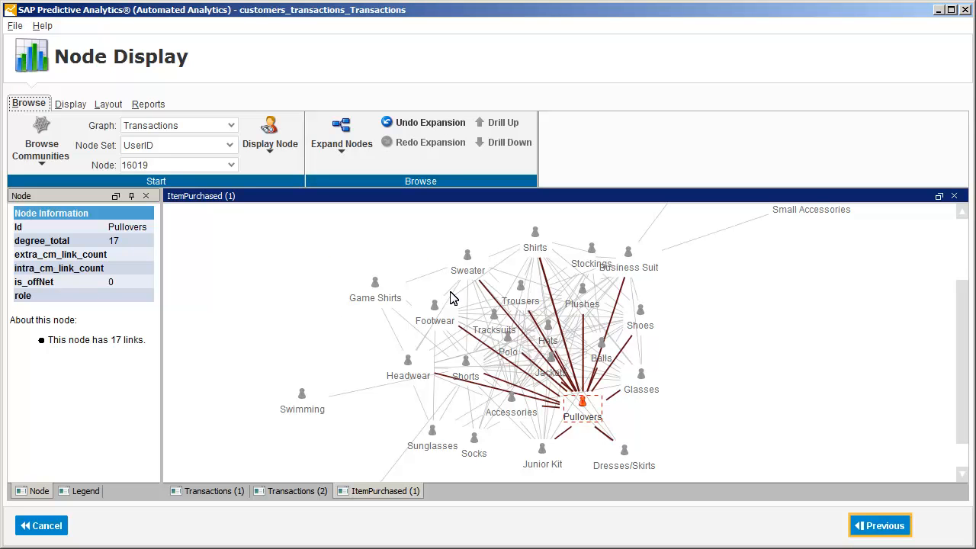
left_click(878, 528)
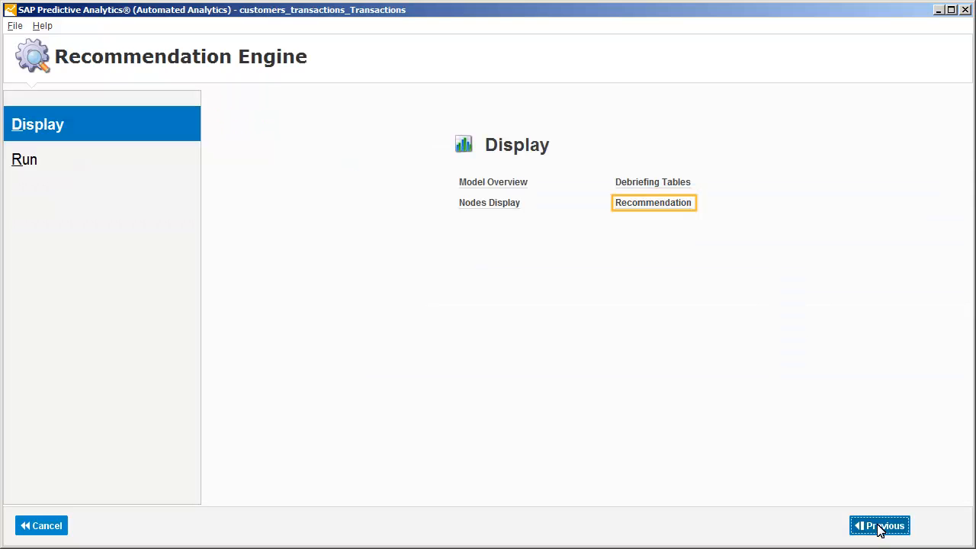
Get the ItemPurchased recommendations for the example customer by entering their UserID, and return to the display options
left_click(647, 203)
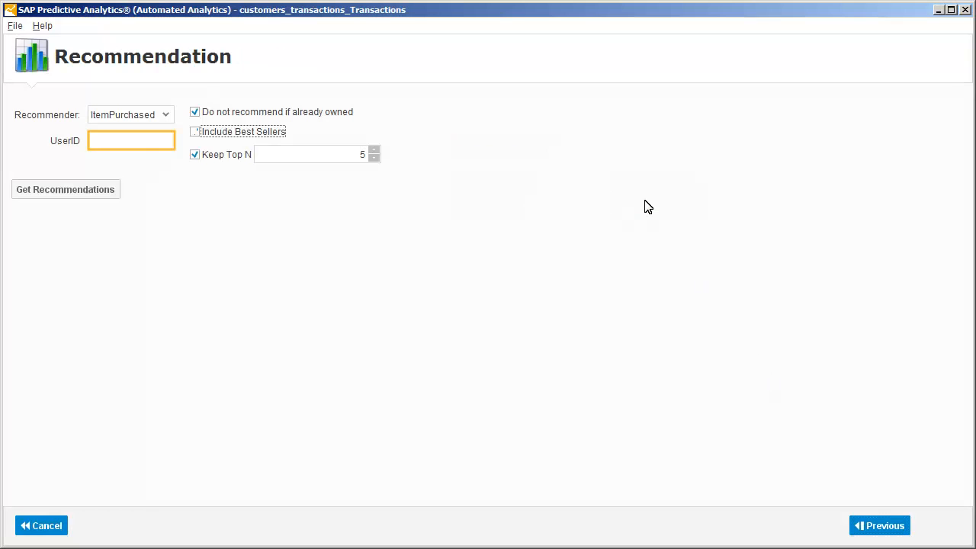
left_click(127, 145)
type("16019")
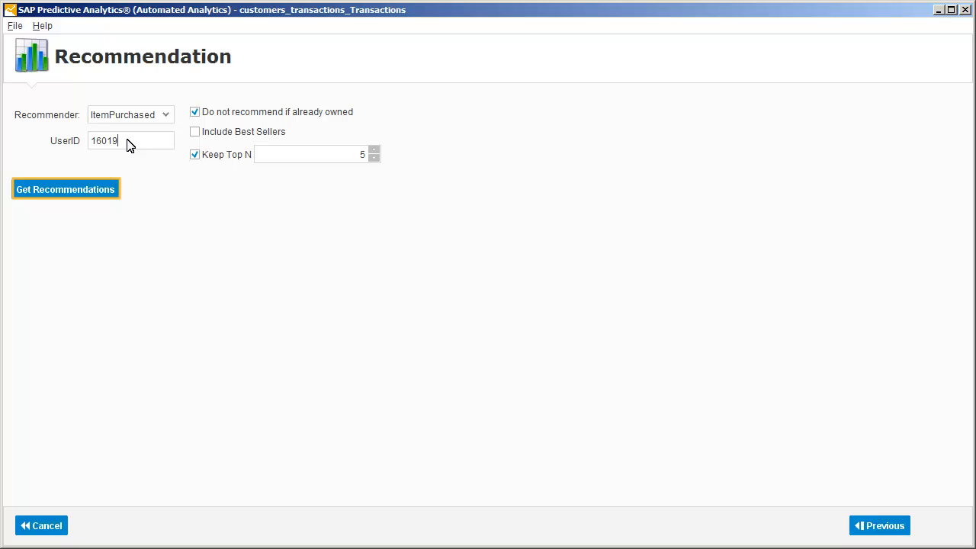
left_click(65, 190)
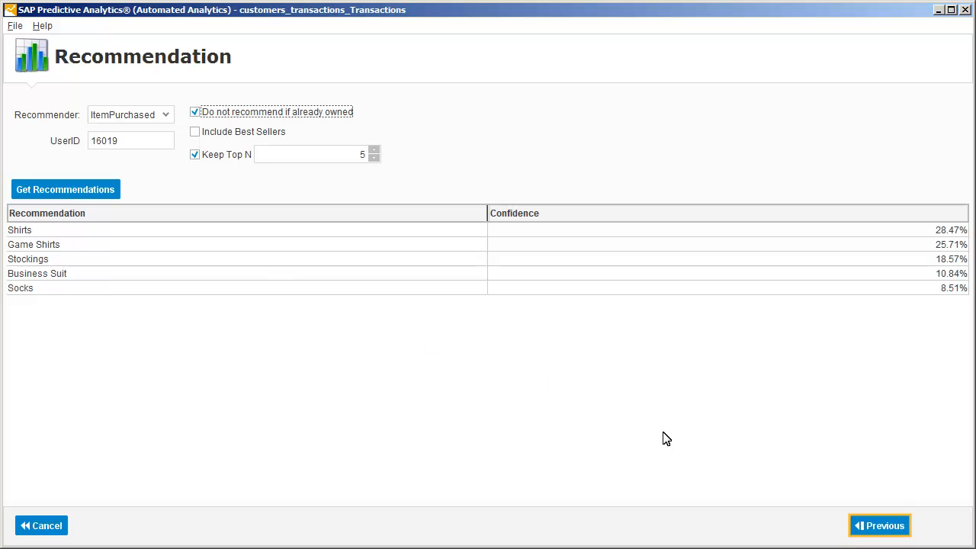
left_click(884, 526)
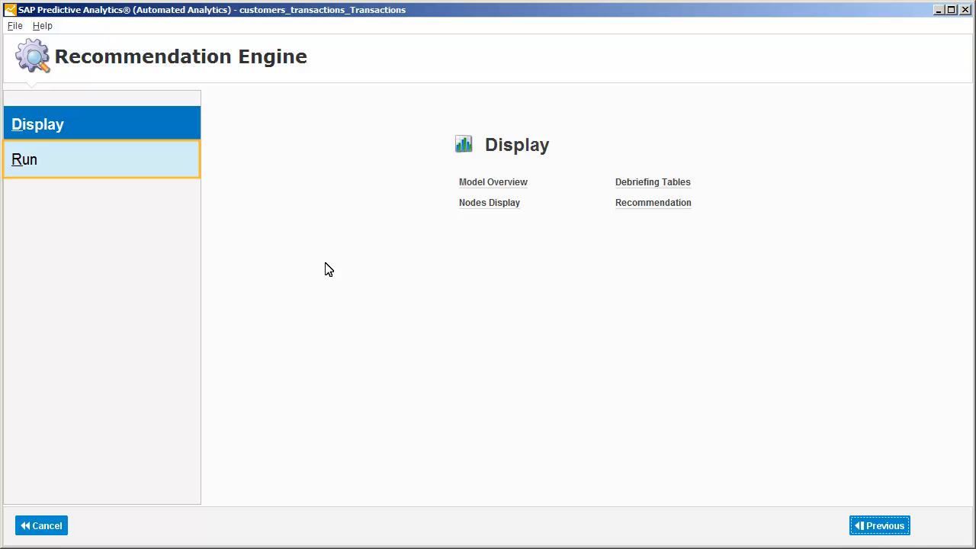
Save the model as a text file named "Recommendation Model" in the Samples/KAR folder
left_click(95, 160)
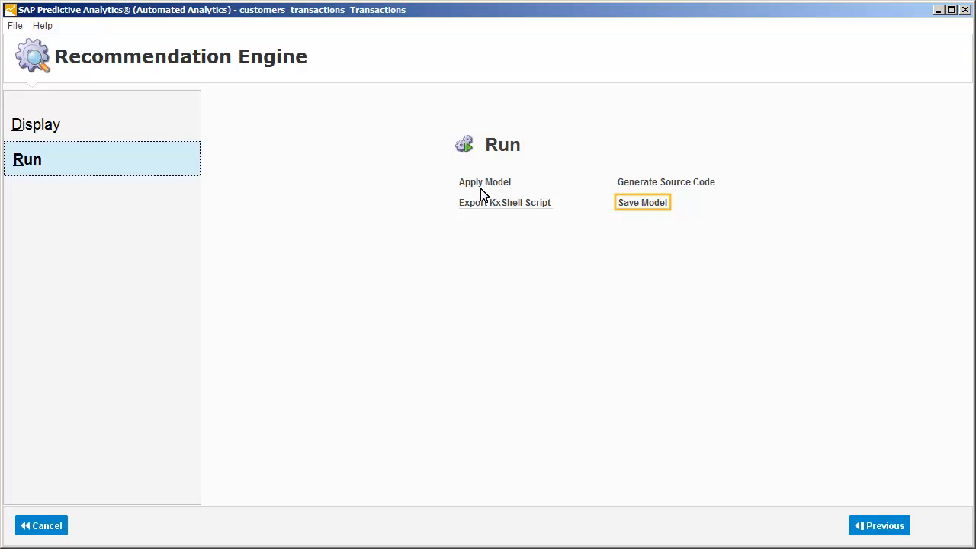
left_click(642, 203)
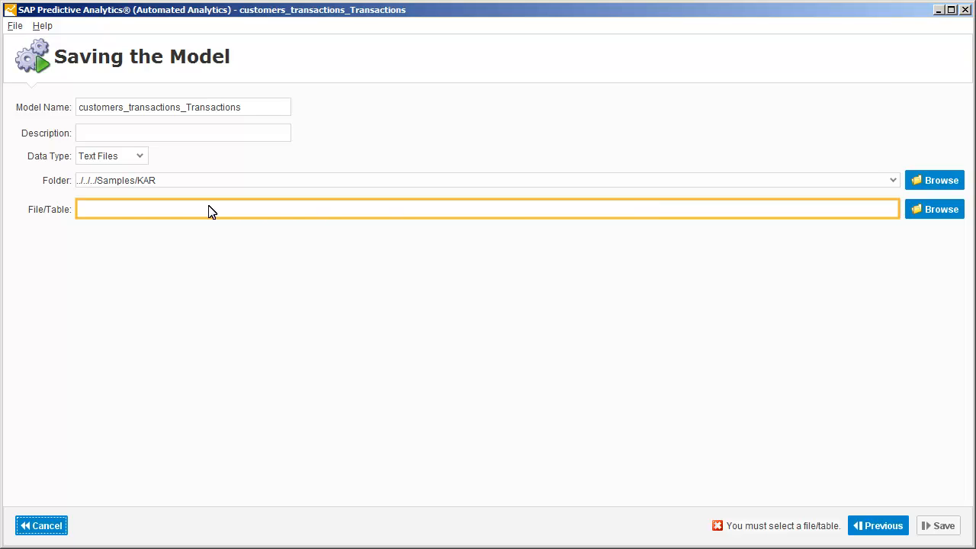
type("Recommendation Model")
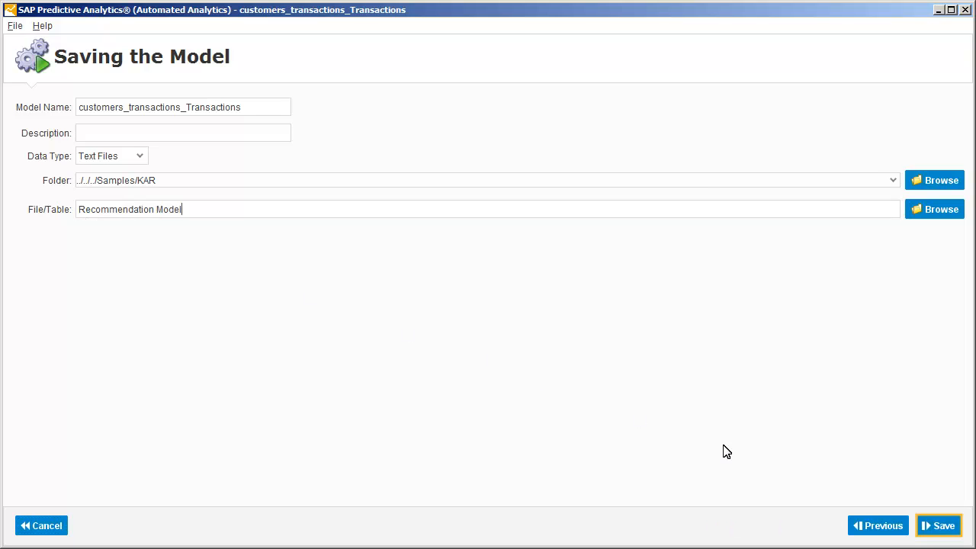
left_click(938, 526)
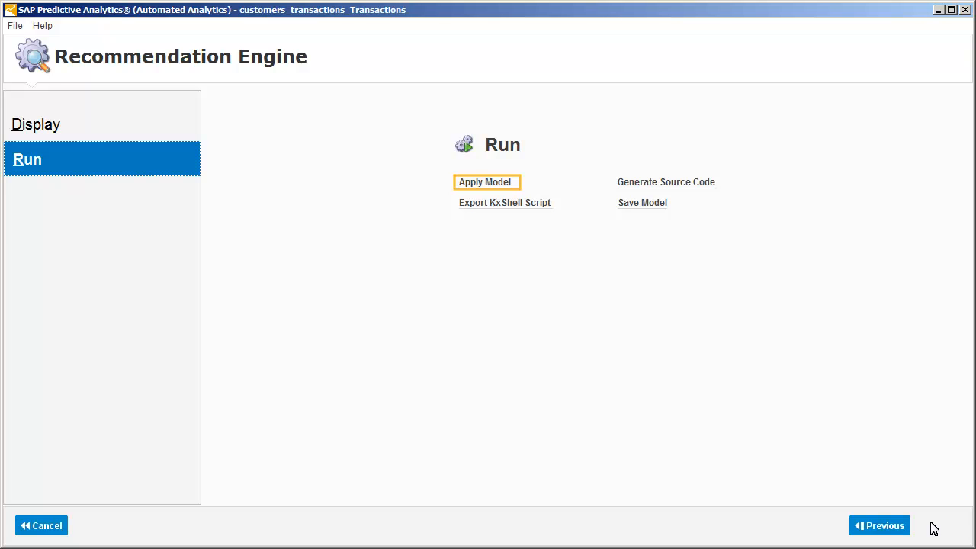
Set up applying the model with "customers_IDs and item purchased.txt" as the application data set
left_click(485, 183)
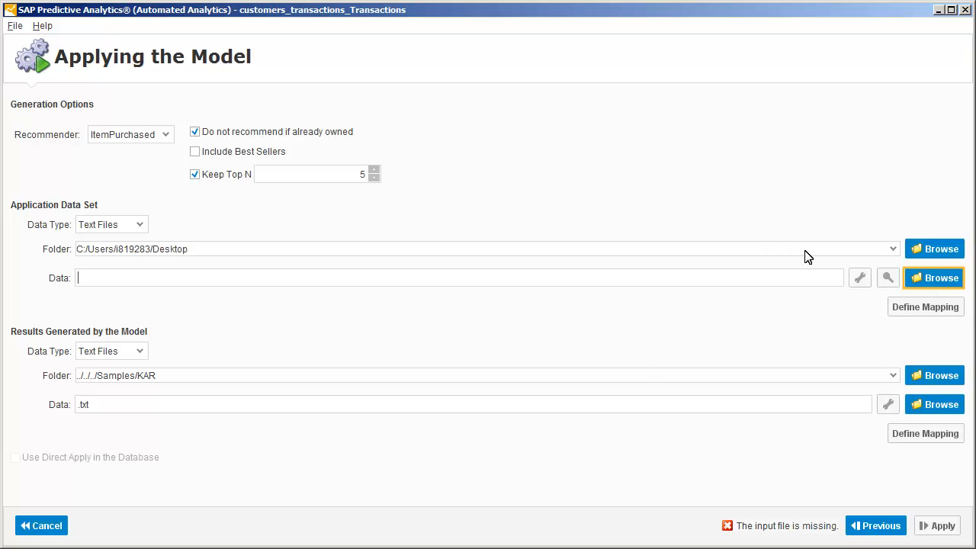
left_click(927, 283)
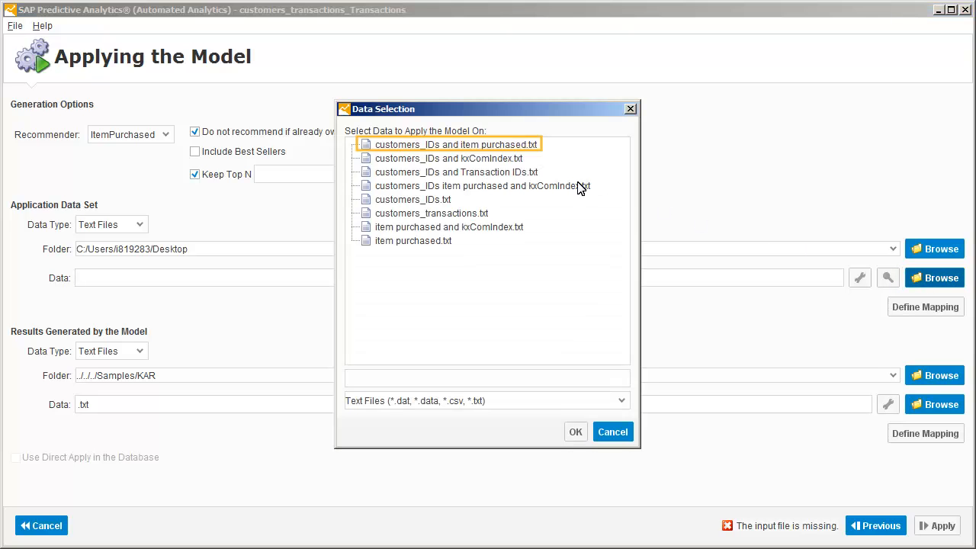
left_click(437, 147)
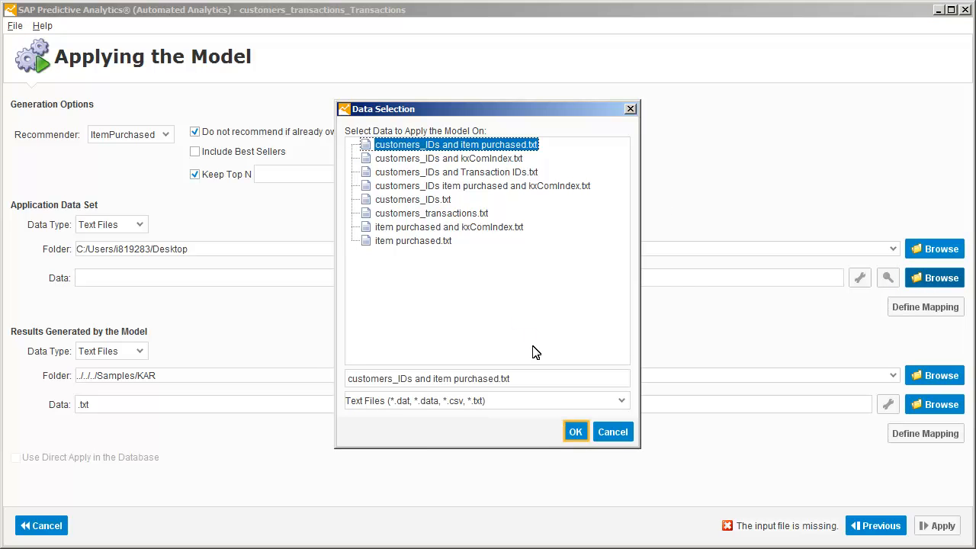
left_click(576, 432)
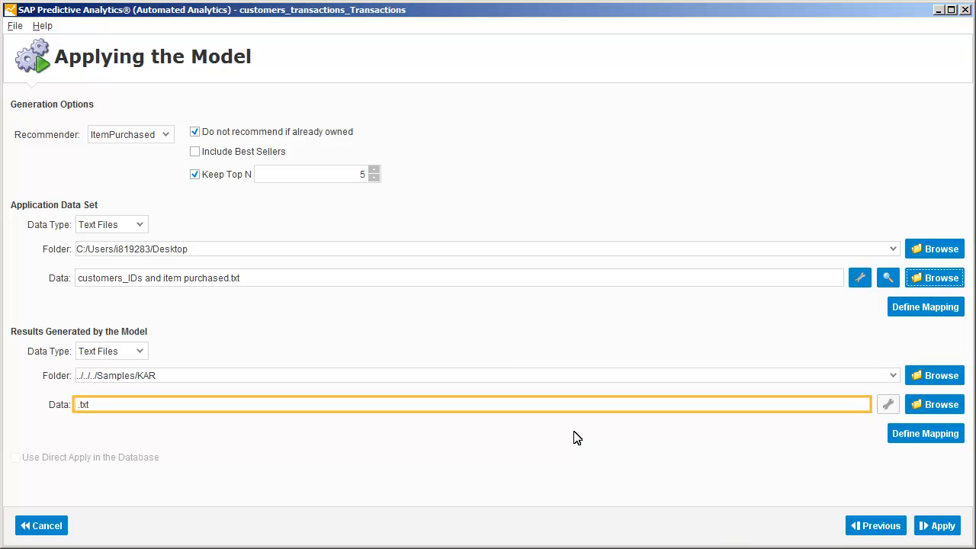
Apply the model with its results written to "Recommendation Apply.txt", and view the generated output
left_click(84, 405)
type("Recommendation Apply")
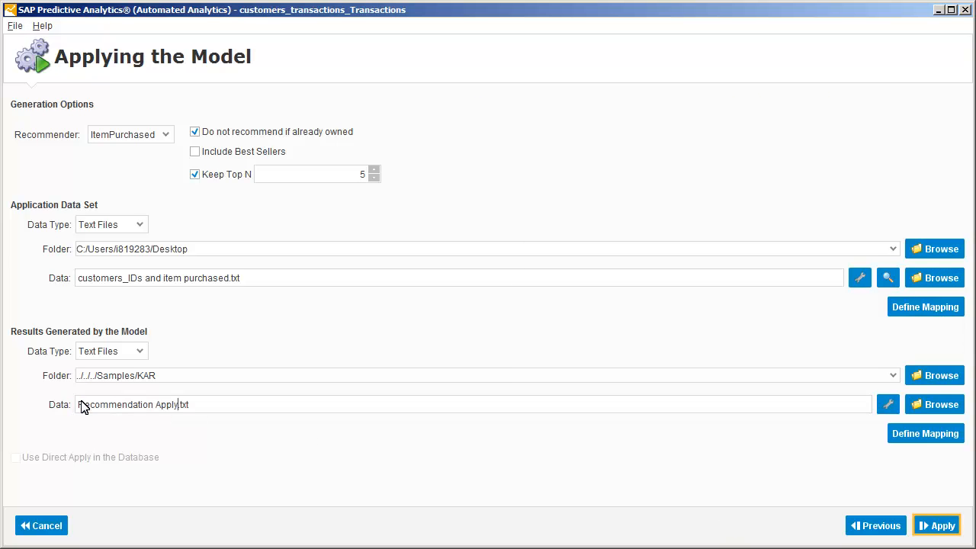
left_click(936, 526)
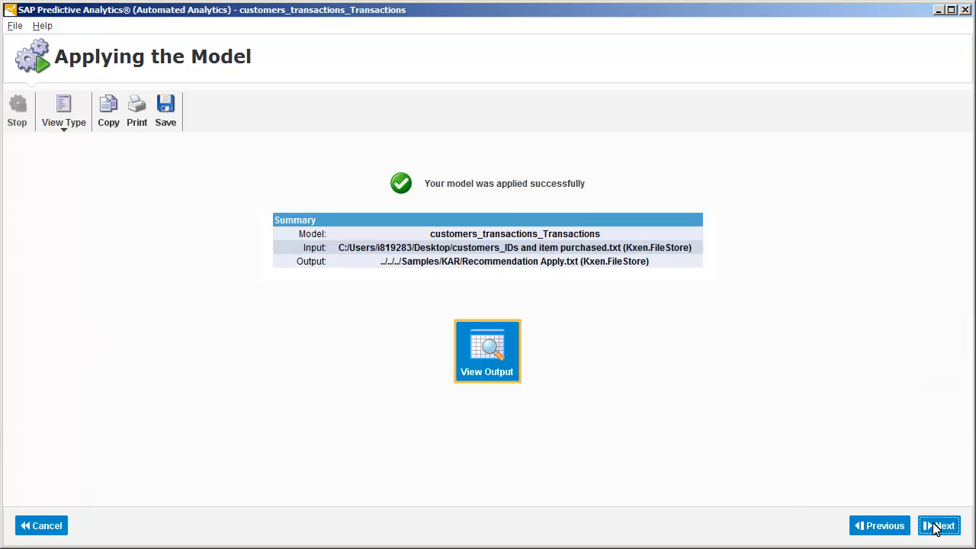
left_click(488, 349)
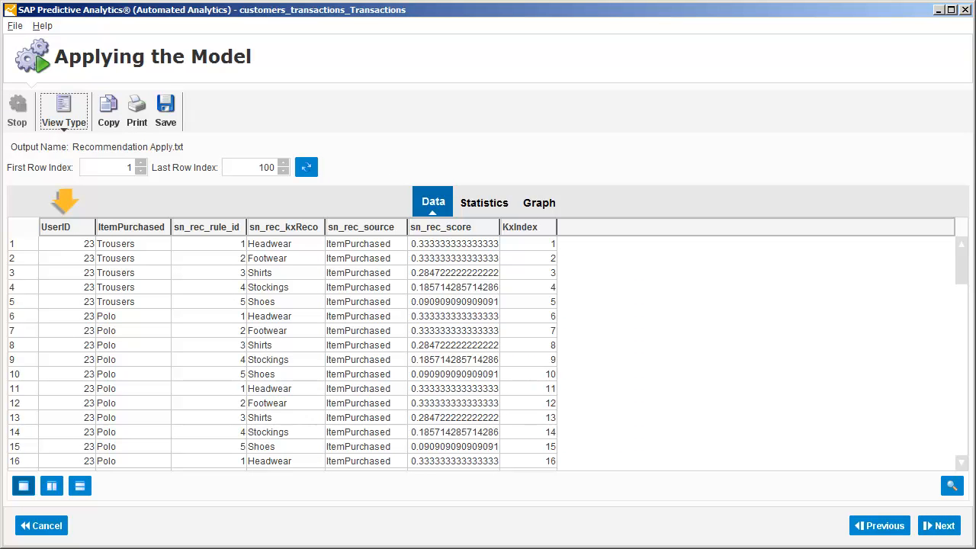